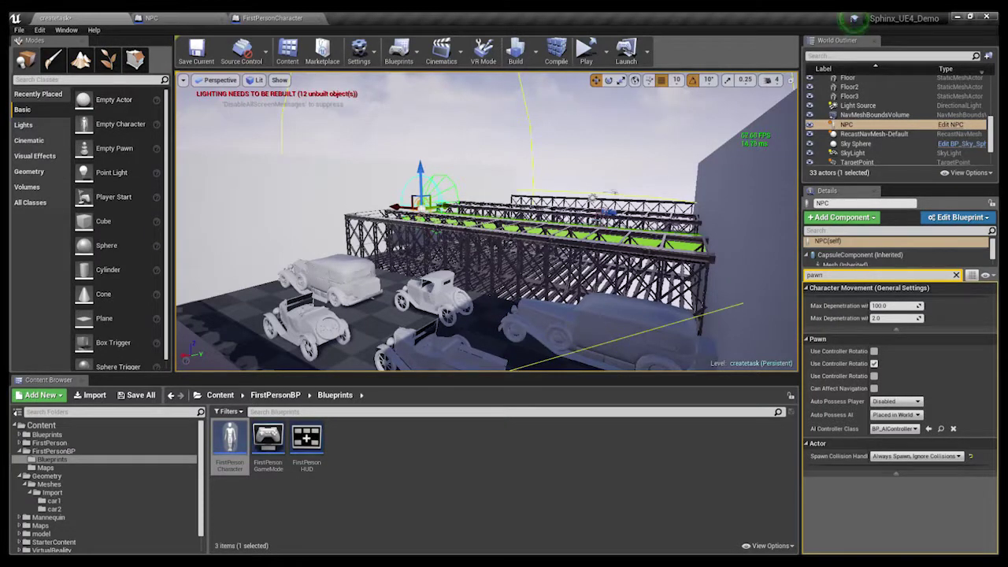
Focus and orbit around the NPC on the green bridge, then show its Blueprint event graph.
{"action": "left_click_drag", "start_coordinate": [469, 191], "coordinate": [449, 189]}
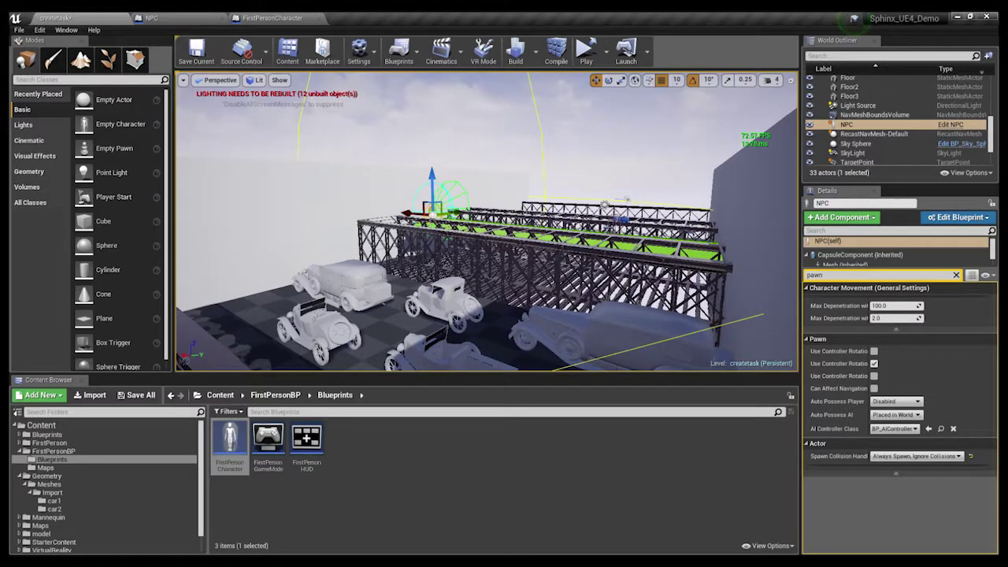
{"action": "key", "text": "f"}
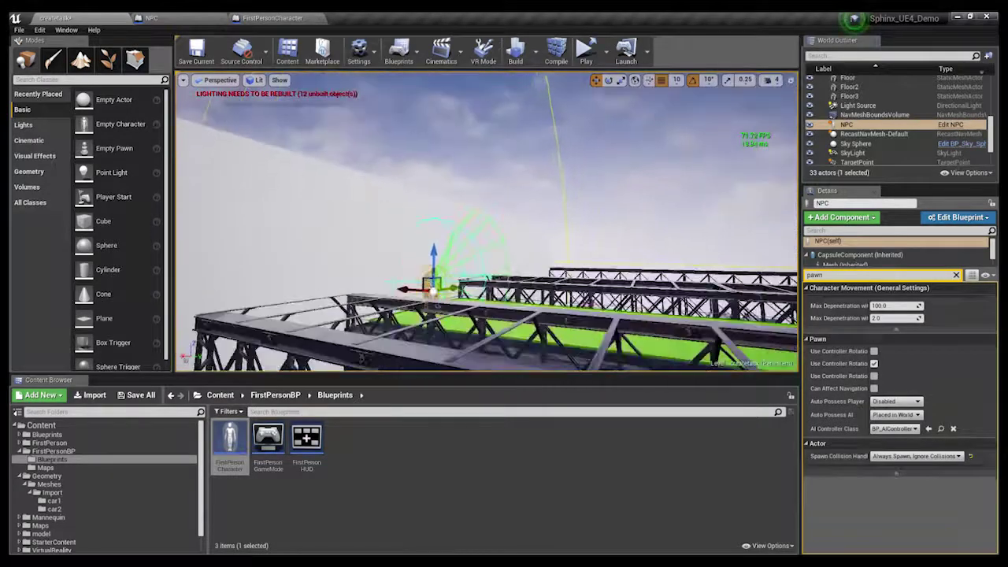
{"action": "left_click_drag", "start_coordinate": [425, 289], "coordinate": [333, 340]}
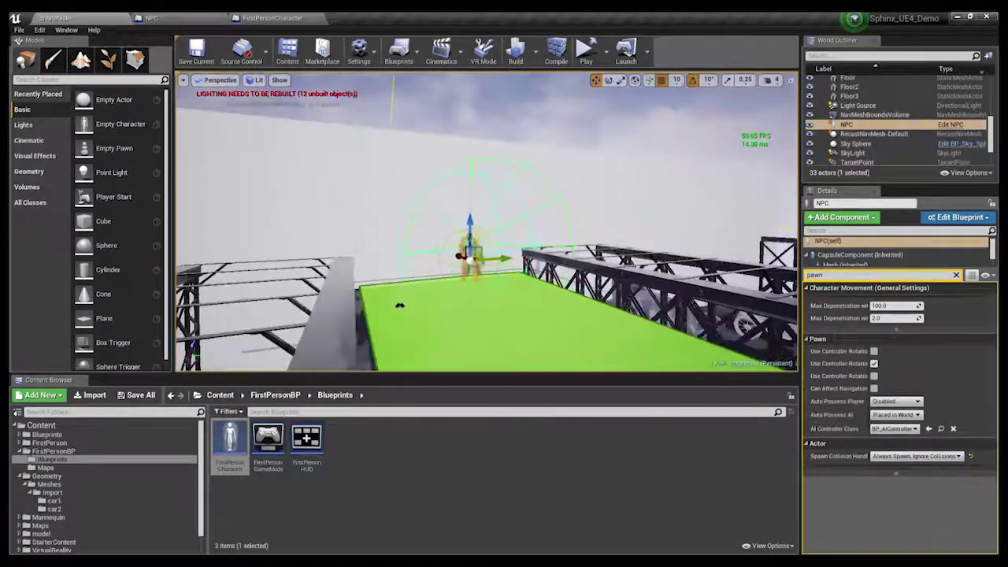
{"action": "mouse_move", "coordinate": [488, 237]}
{"action": "left_mouse_down"}
{"action": "mouse_move", "coordinate": [441, 220]}
{"action": "mouse_move", "coordinate": [425, 236]}
{"action": "left_mouse_up"}
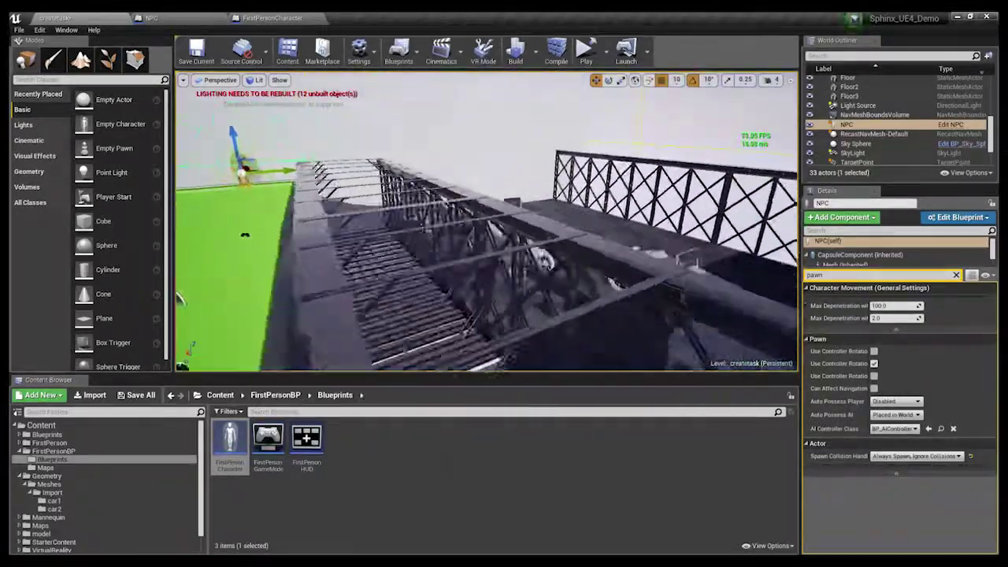
{"action": "key", "text": "f"}
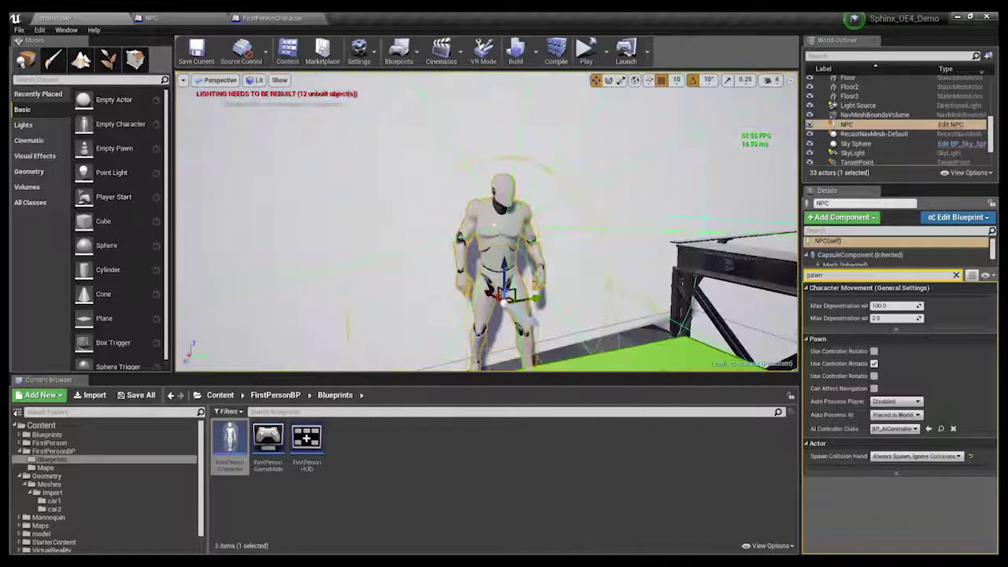
{"action": "left_click_drag", "start_coordinate": [489, 236], "coordinate": [426, 237]}
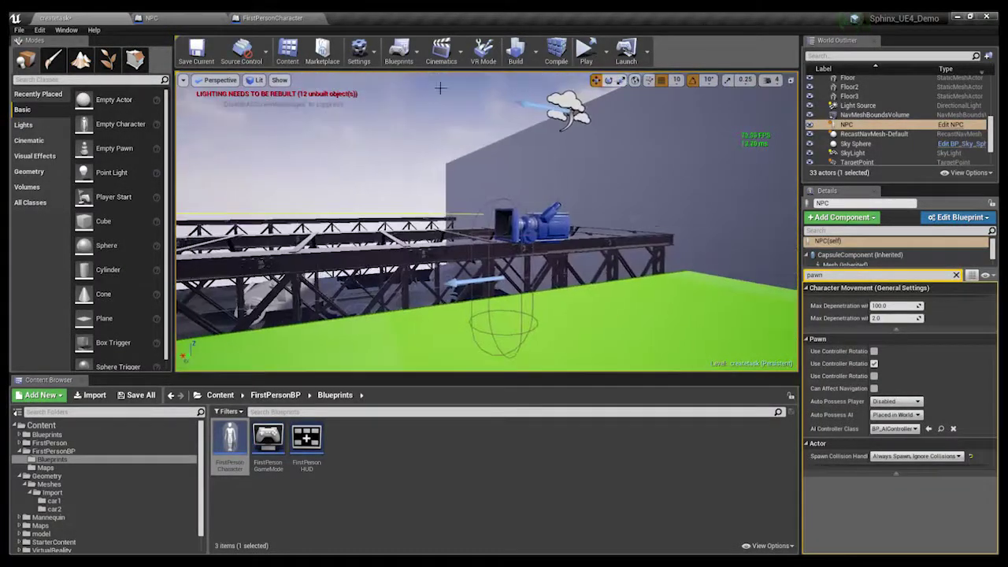
{"action": "left_click", "coordinate": [149, 17]}
{"action": "scroll", "coordinate": [326, 275], "scroll_direction": "up", "scroll_amount": 2}
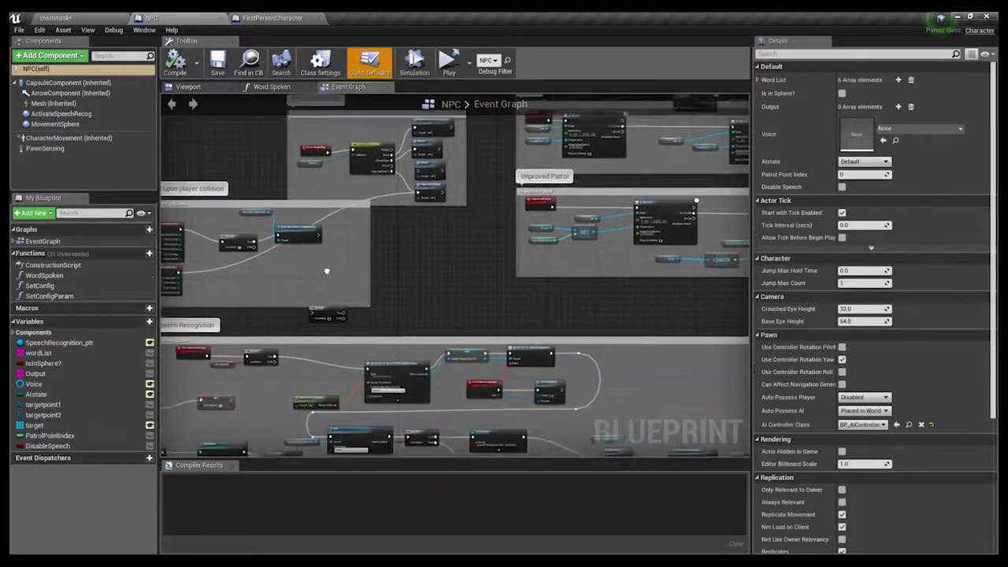
{"action": "scroll", "coordinate": [379, 363], "scroll_direction": "down", "scroll_amount": 2}
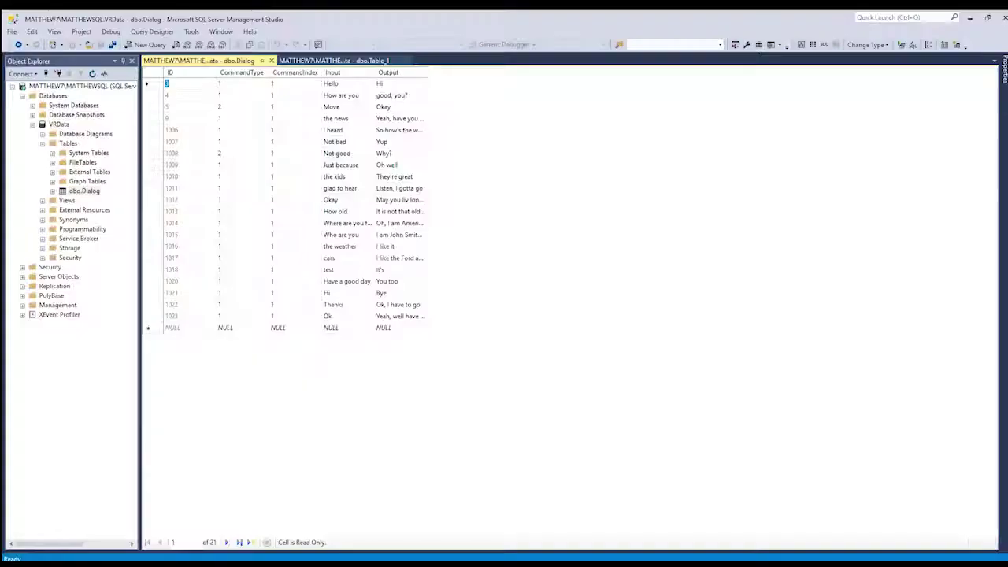